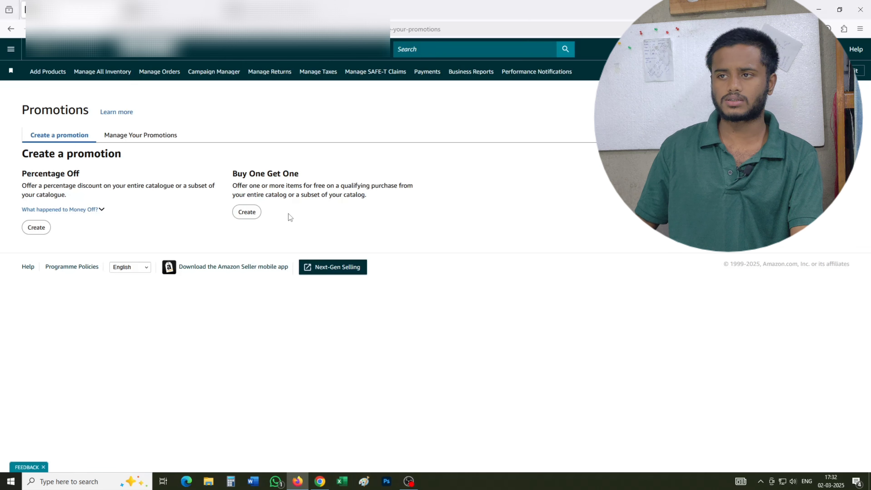
Open the Promotions page from the advertising section and start creating a Buy One Get One promotion
click(11, 51)
mouse_move(13, 142)
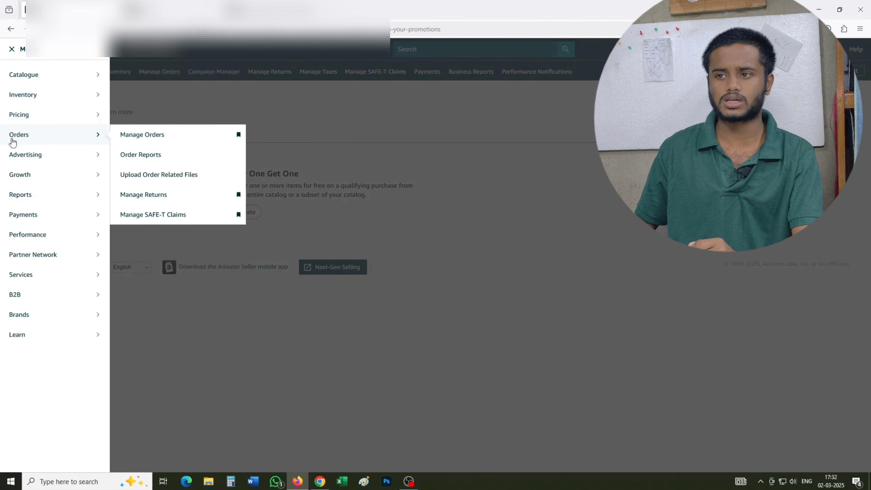
mouse_move(51, 155)
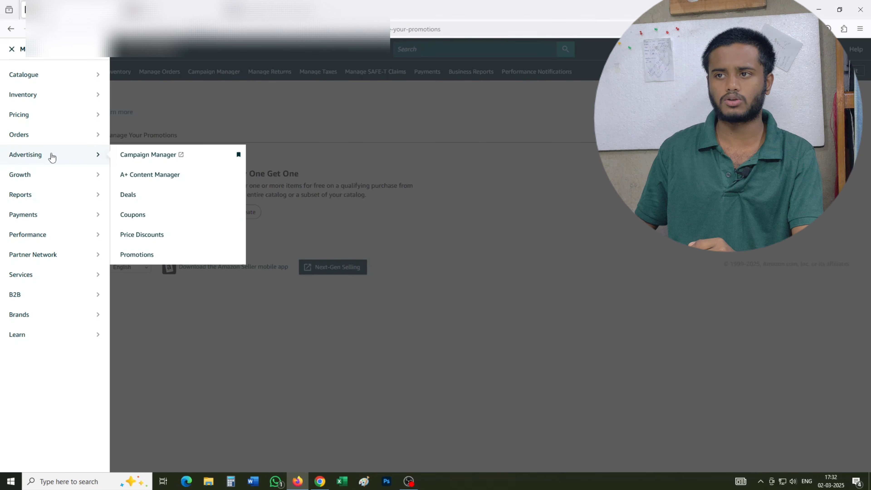
click(148, 256)
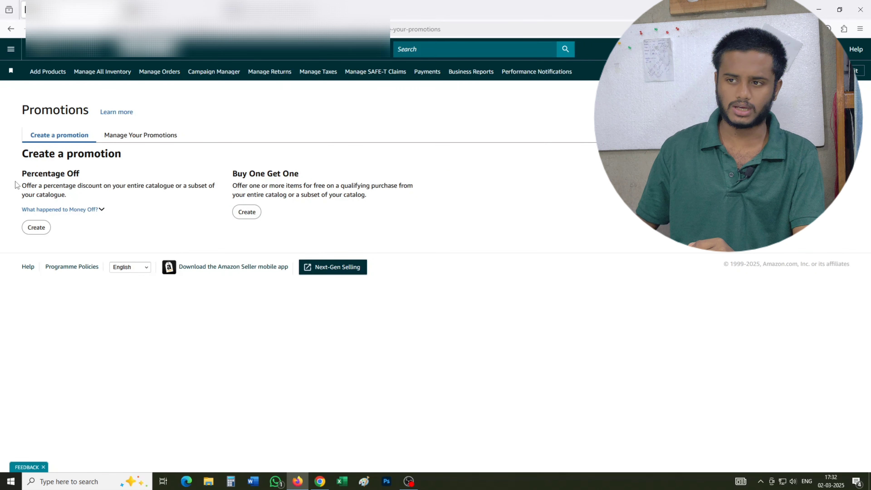
drag(22, 176, 84, 178)
click(132, 171)
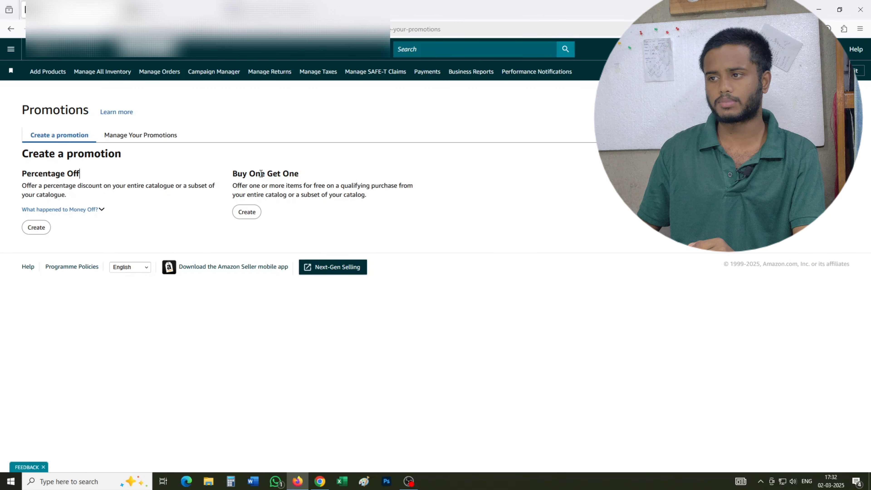
click(247, 213)
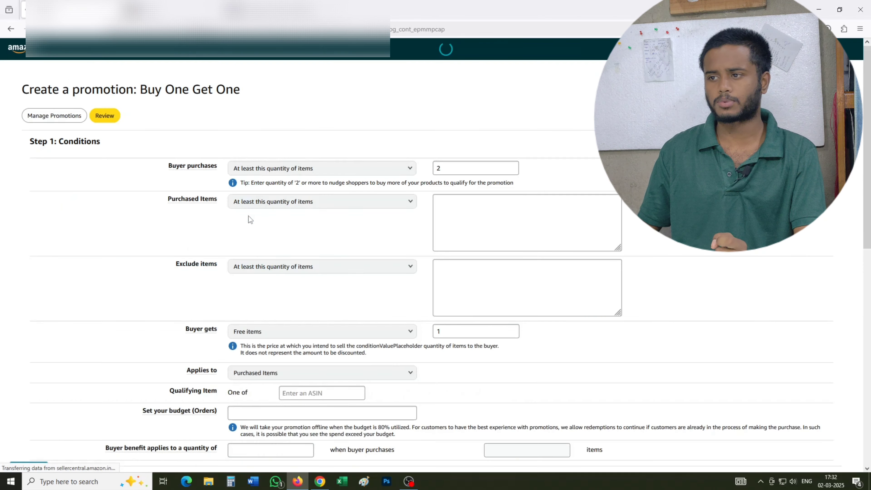
Try At least amount (in Rs.) as the Buyer purchases condition and return it to At least this quantity of items
click(237, 188)
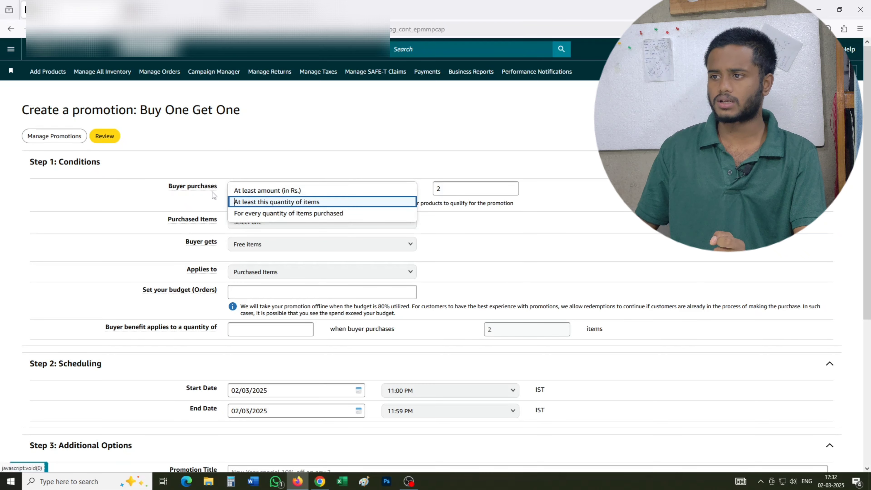
click(199, 188)
click(311, 187)
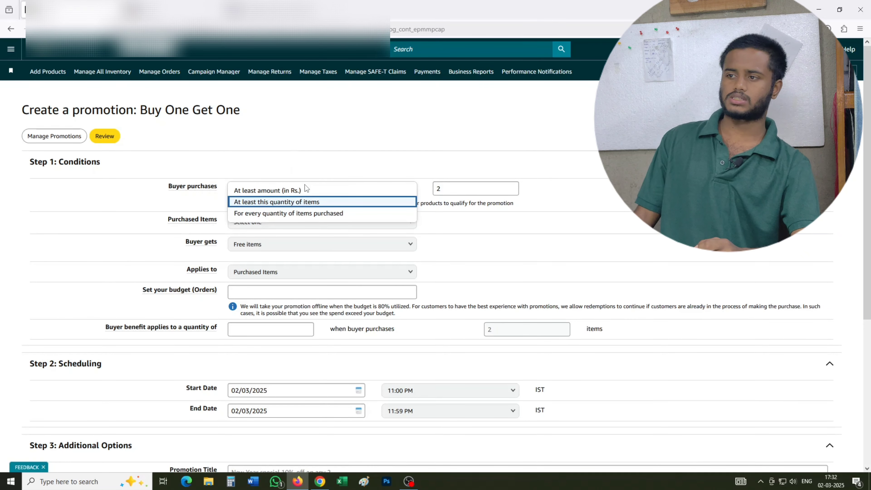
click(305, 187)
click(276, 190)
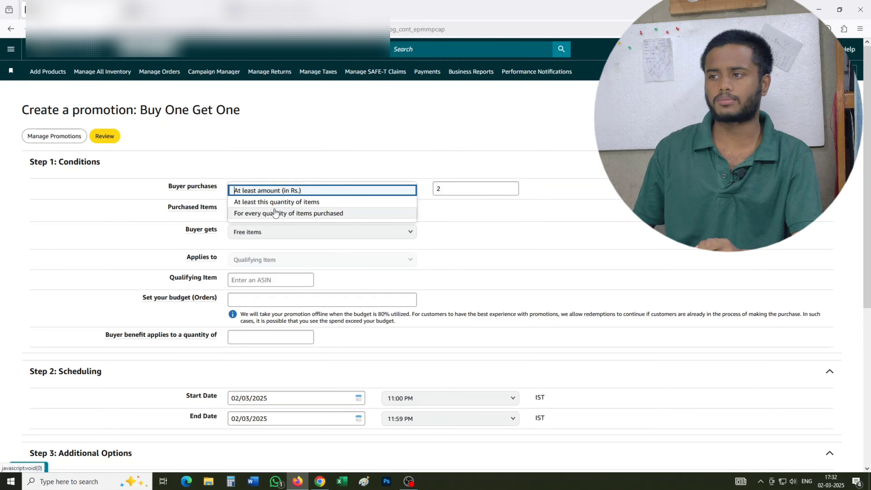
click(276, 201)
click(278, 189)
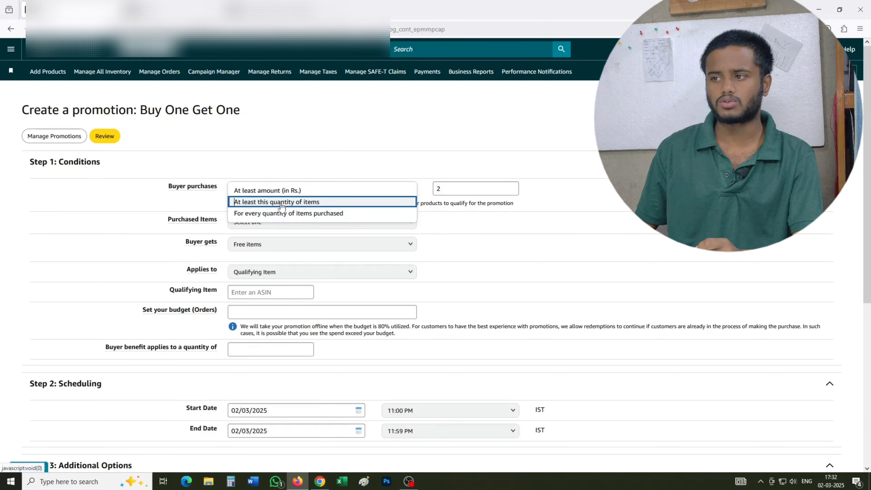
click(373, 134)
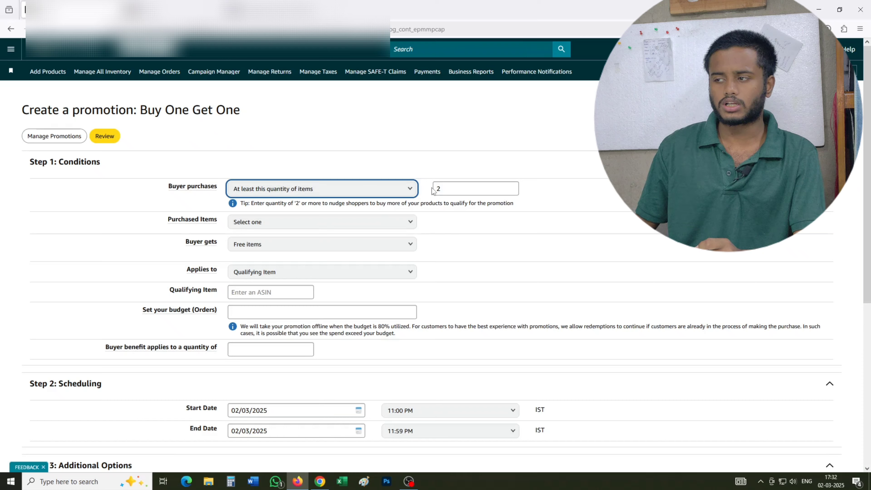
click(446, 191)
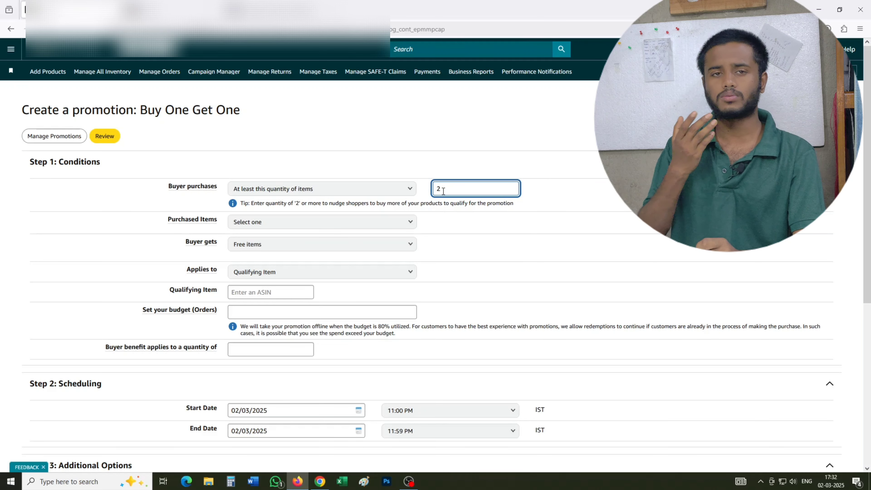
Set Purchased Items to ASIN List and enter the sample text "dgfdtgg" as its list of ASINs
click(282, 221)
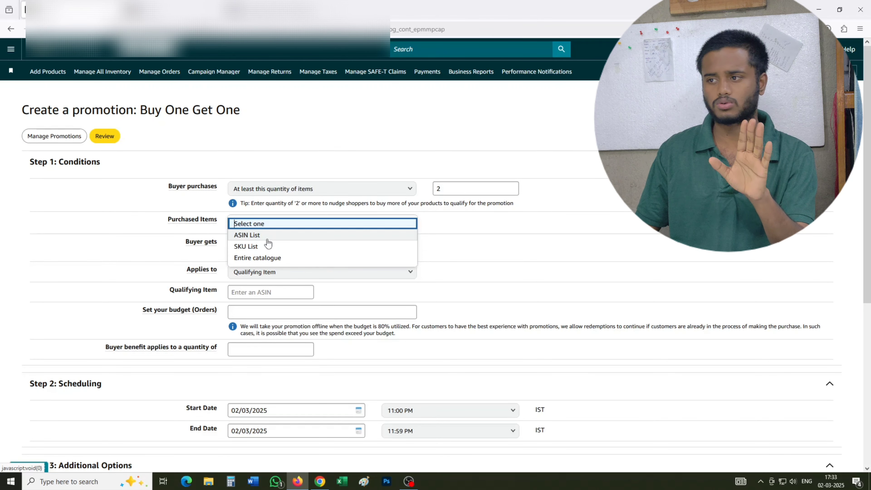
click(244, 234)
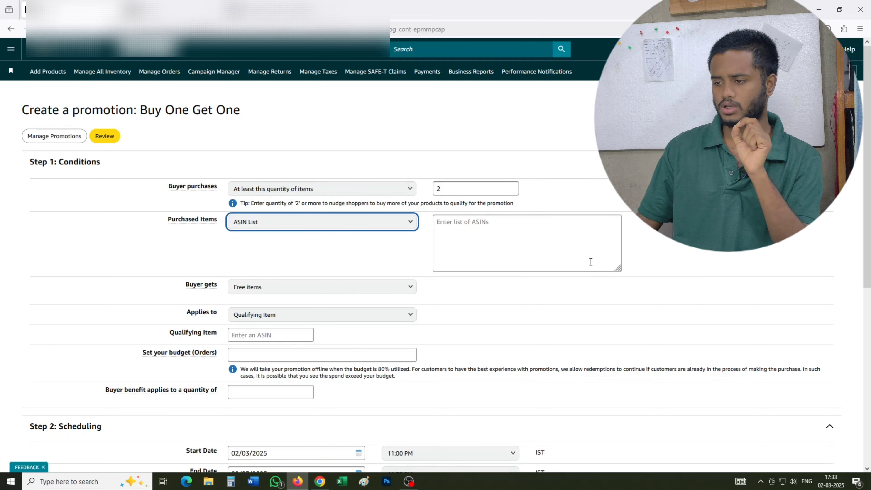
click(463, 236)
text(dgfdtgg)
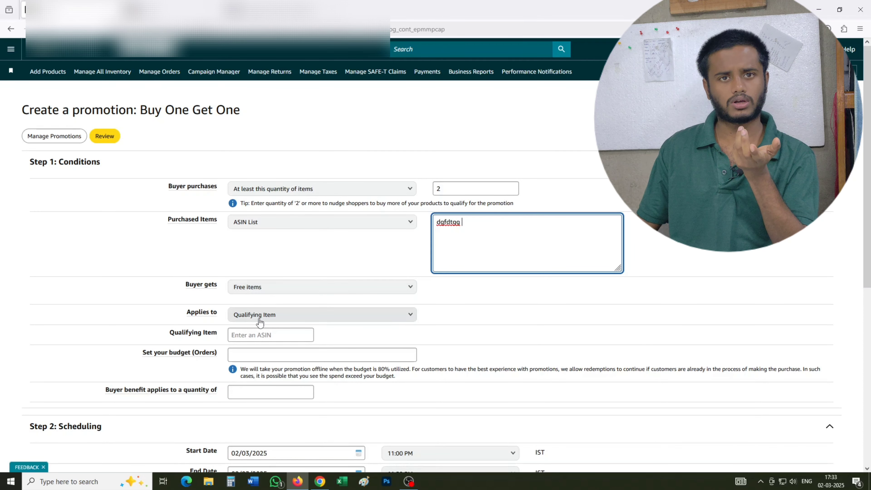
Apply the promotion to Purchased Items and set the order budget to 1000
click(283, 321)
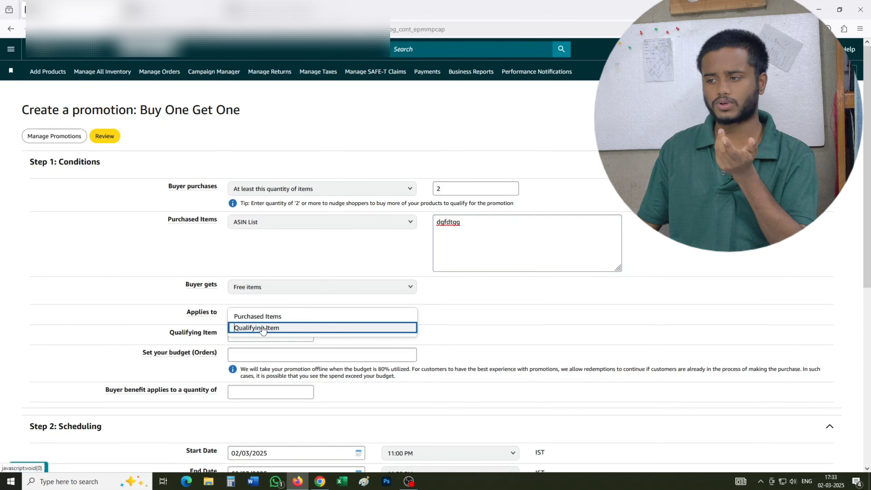
click(271, 318)
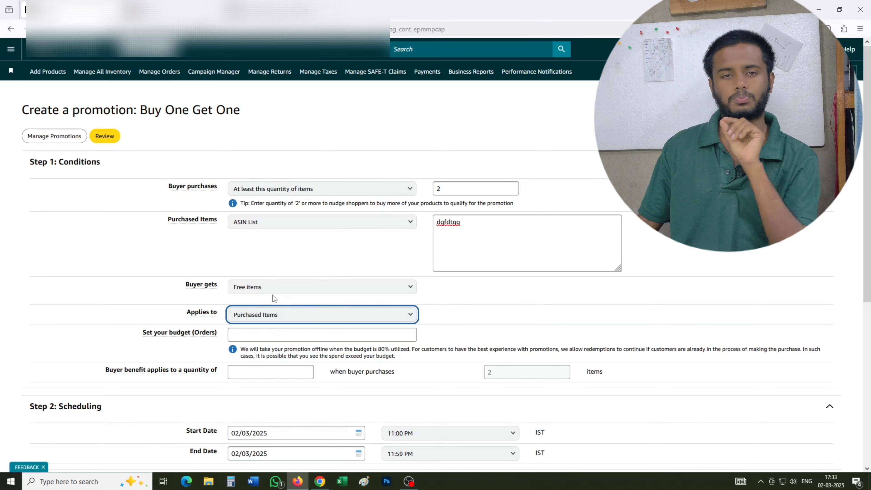
scroll(273, 295, down, 3)
click(255, 238)
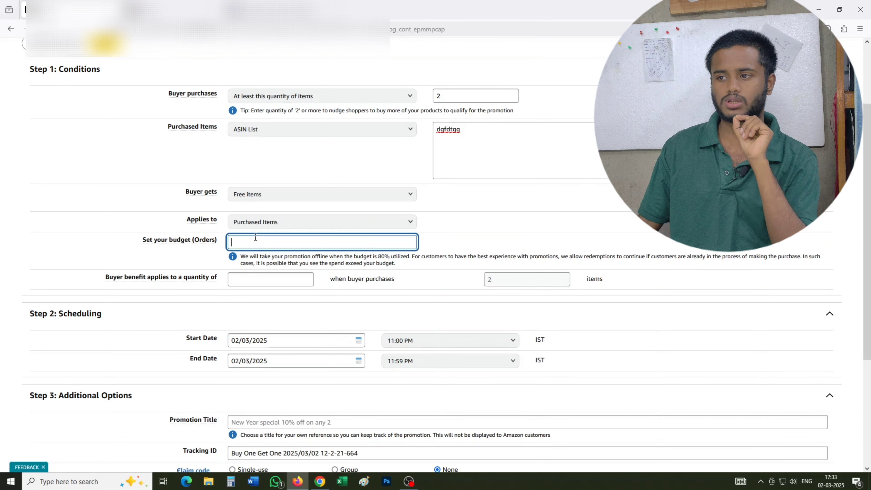
text(1000)
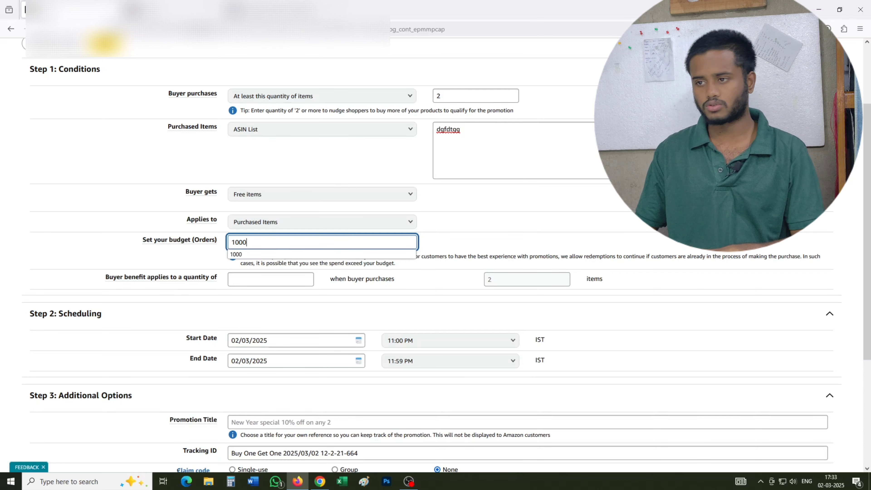
click(302, 160)
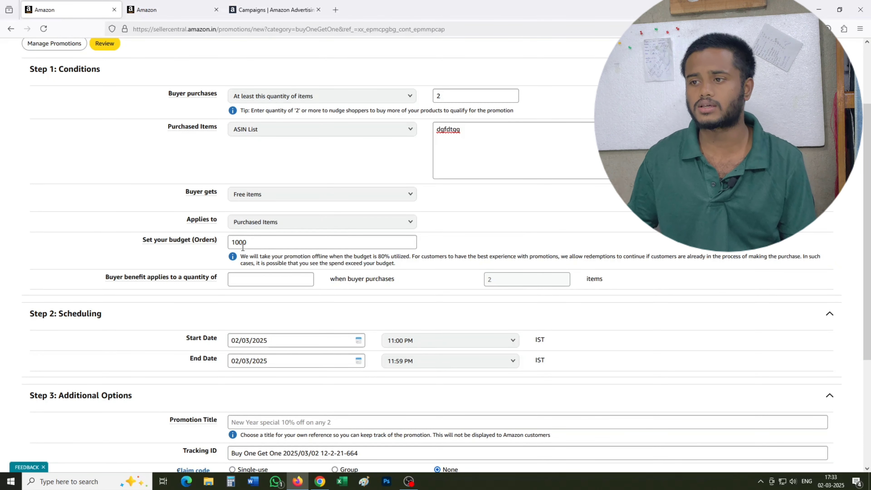
Set the buyer benefit to apply to a quantity of 1
double_click(441, 95)
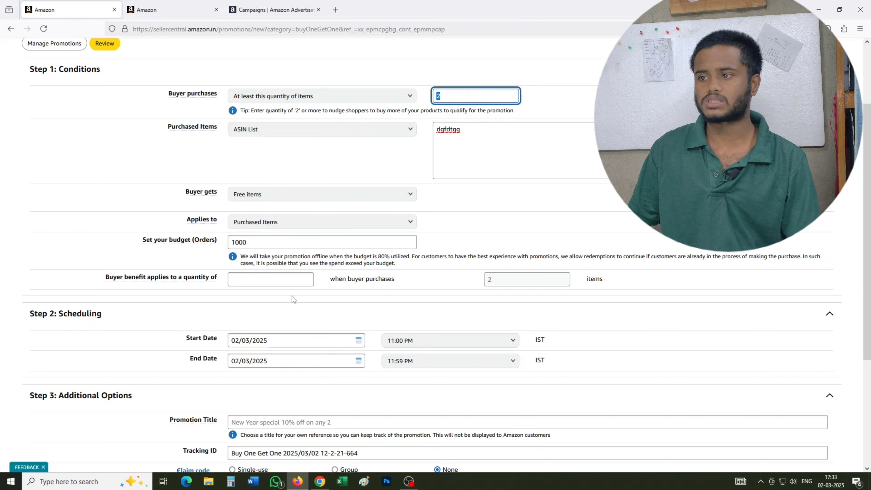
click(201, 280)
click(250, 278)
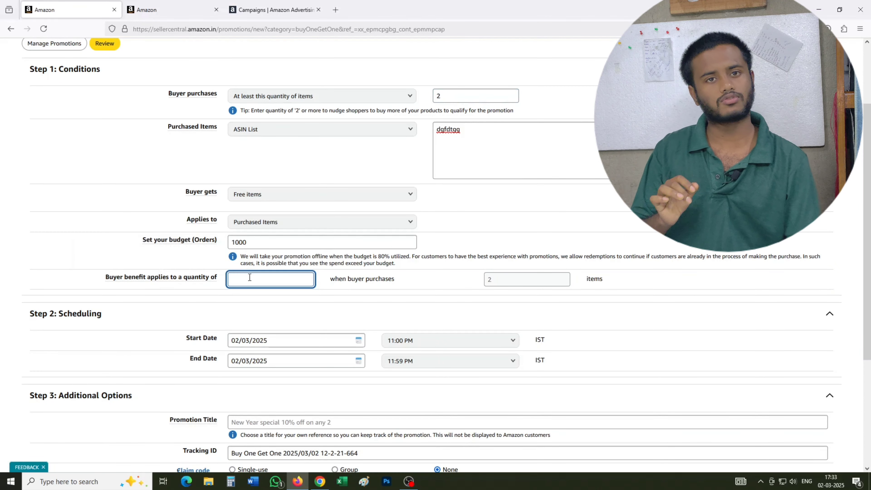
text(1)
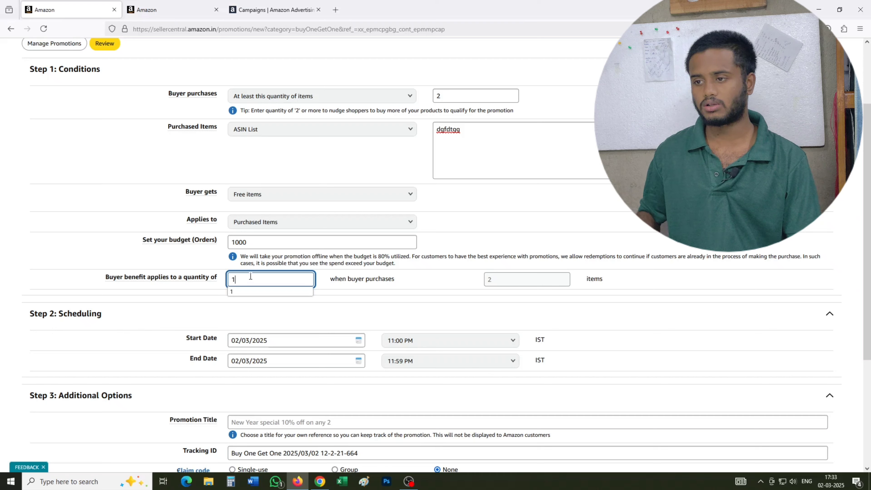
click(489, 281)
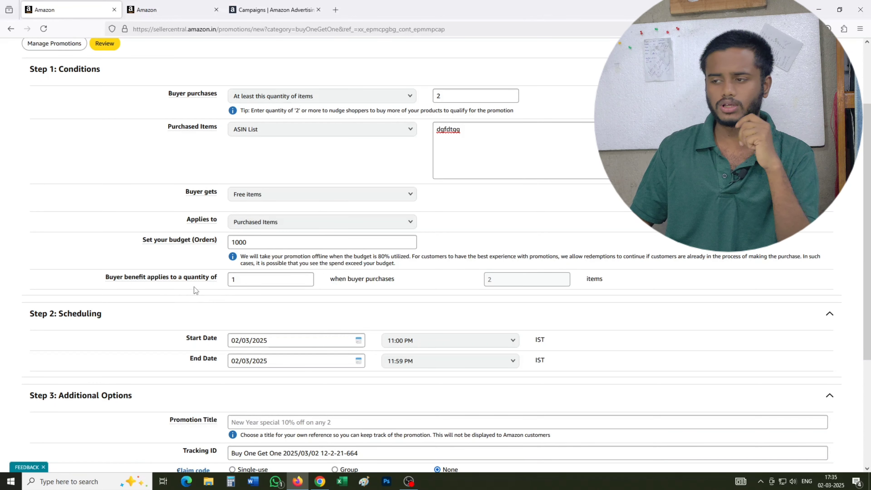
Review the purchase and benefit quantities, then examine the Scheduling and Additional Options sections of the promotion form
click(233, 282)
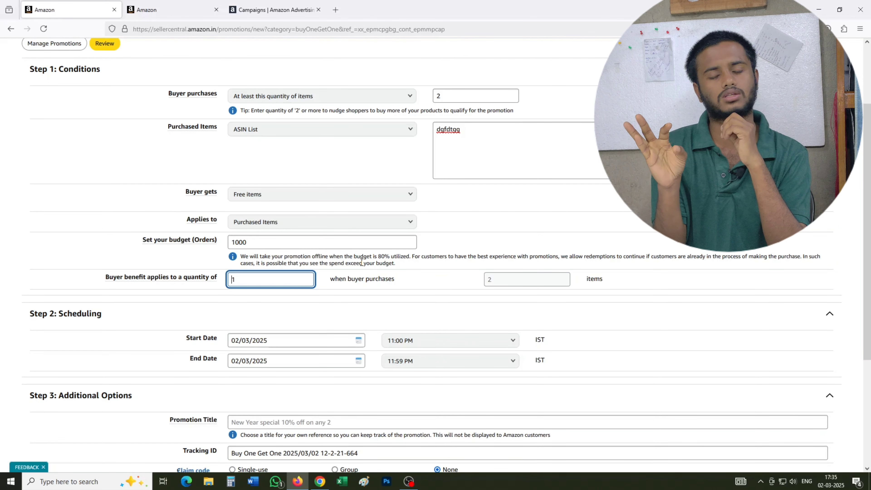
scroll(465, 185, up, 3)
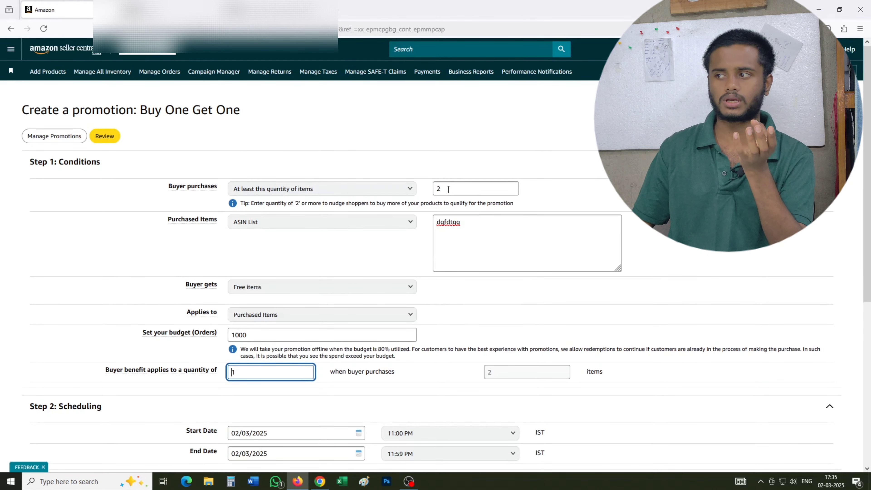
click(440, 190)
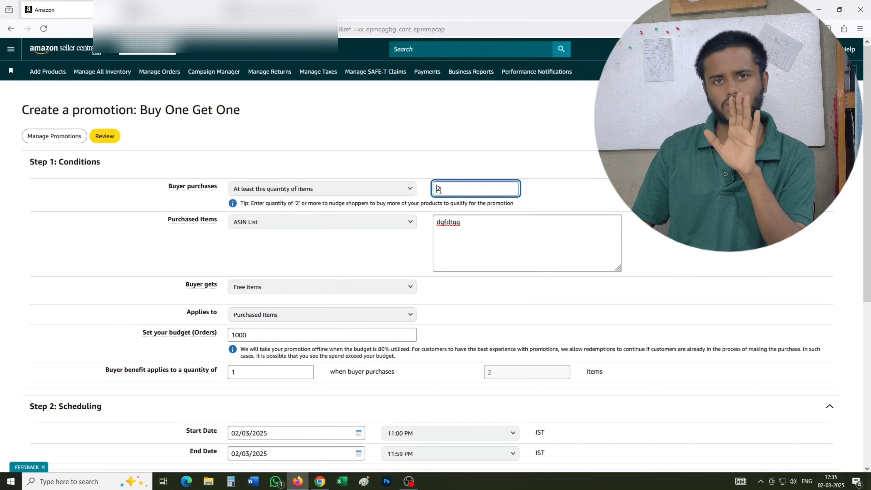
click(235, 373)
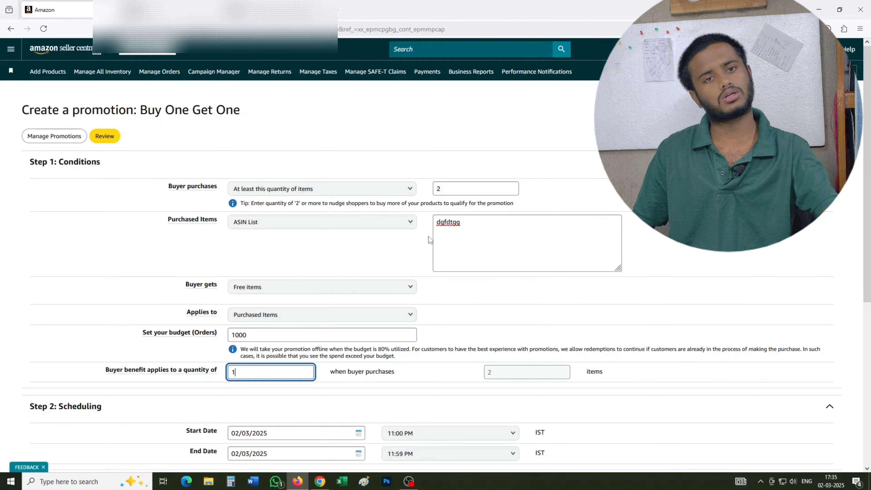
scroll(410, 285, down, 2)
scroll(410, 285, down, 2)
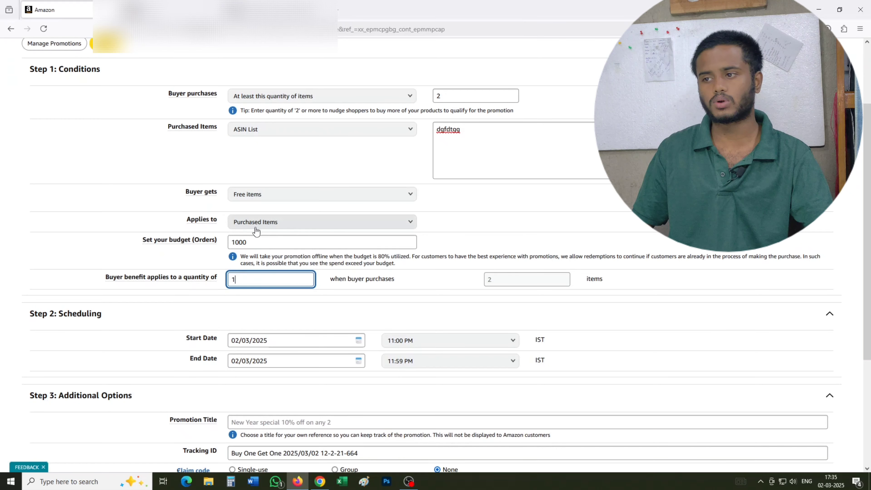
scroll(290, 226, down, 1)
scroll(291, 226, down, 3)
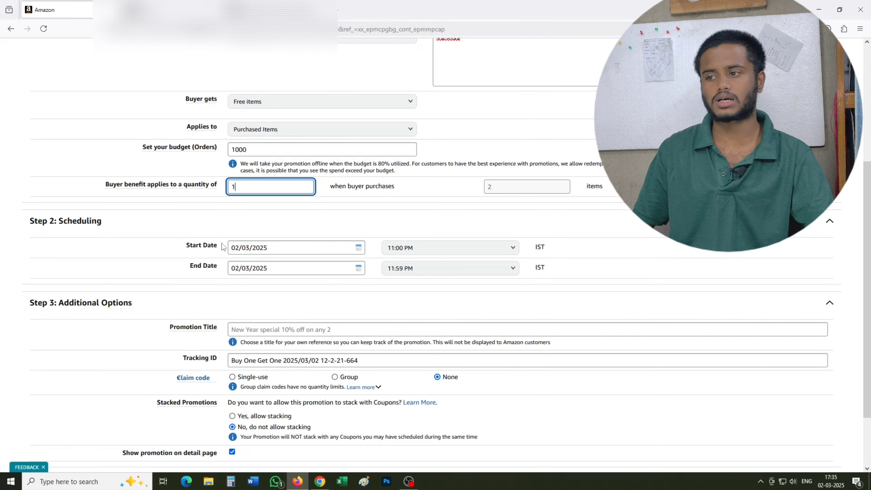
scroll(305, 284, down, 2)
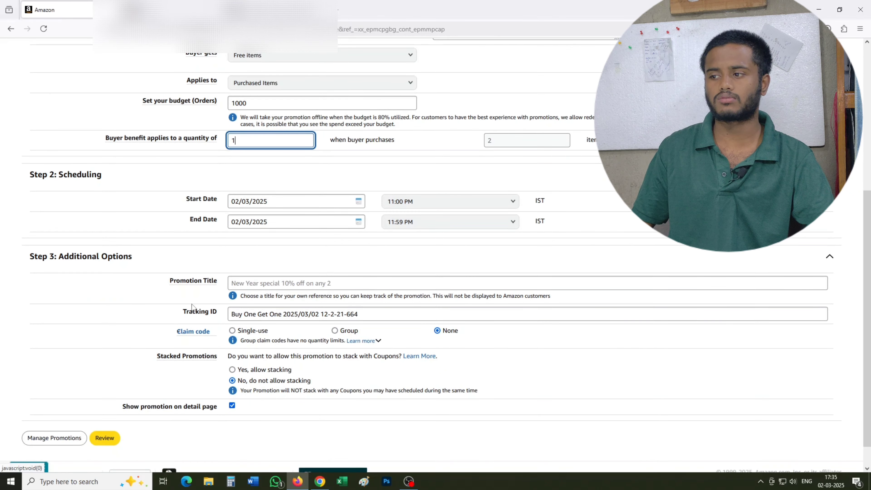
scroll(233, 337, down, 1)
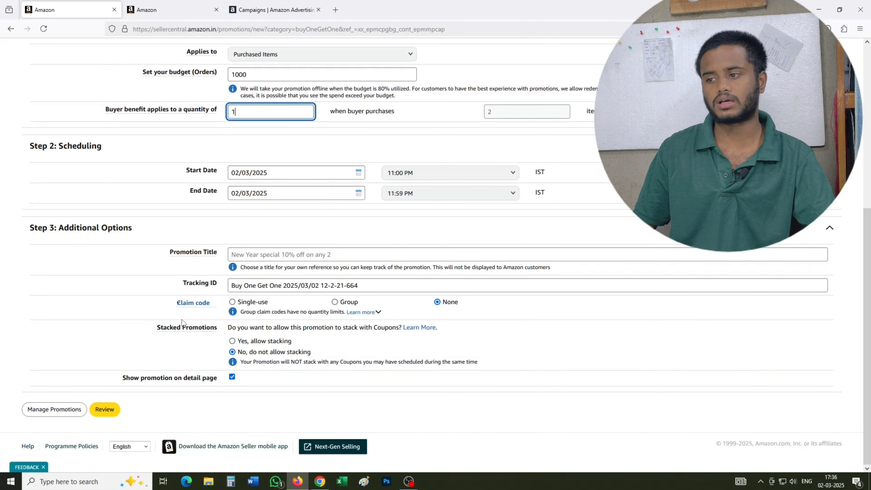
mouse_move(202, 332)
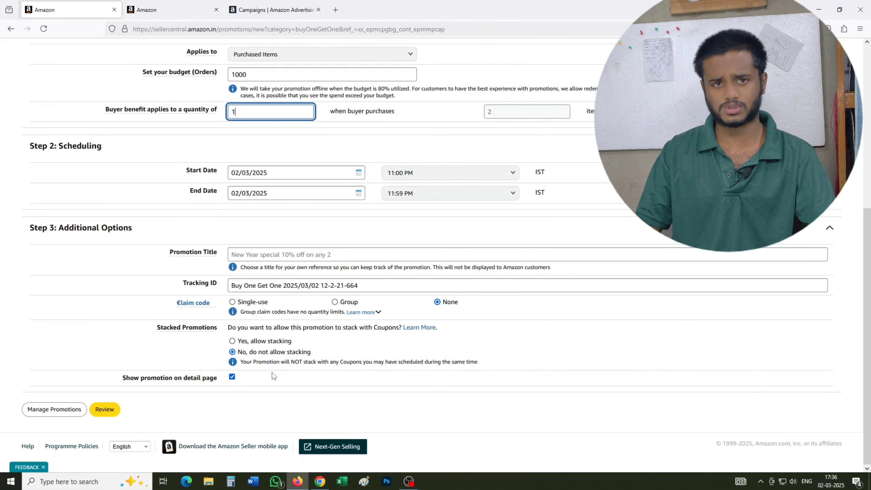
Try Qualifying Item under Applies to, check its ASIN field against the purchased ASIN list, and return to Purchased Items
scroll(274, 376, up, 1)
scroll(291, 376, up, 4)
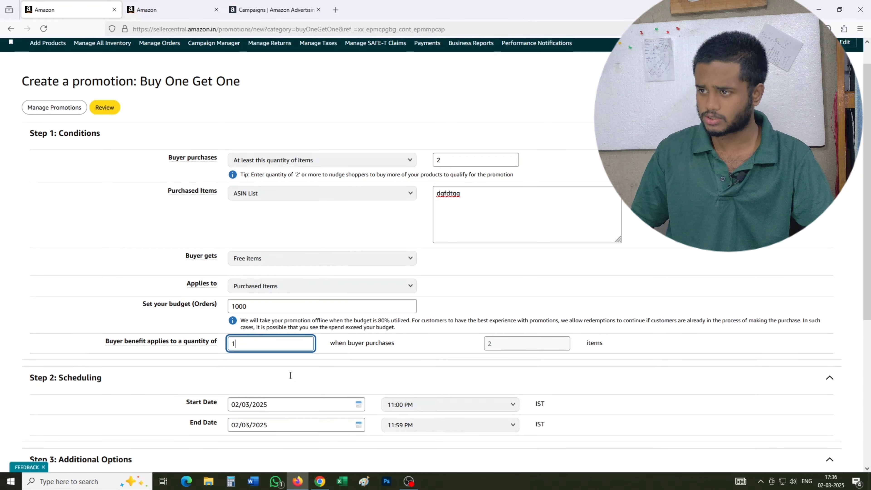
click(255, 291)
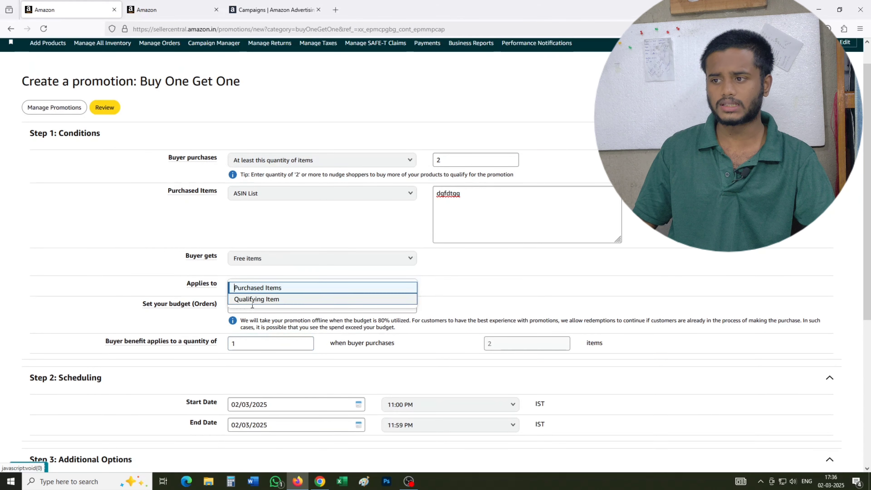
click(251, 298)
click(249, 305)
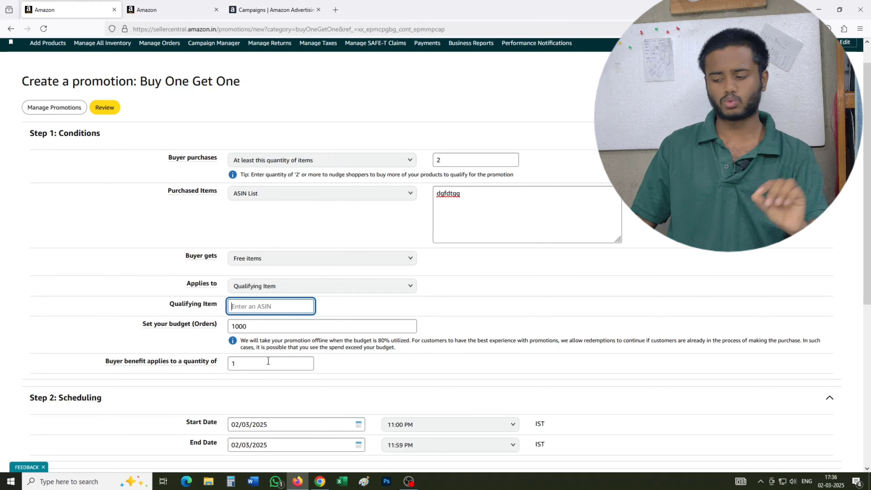
click(446, 172)
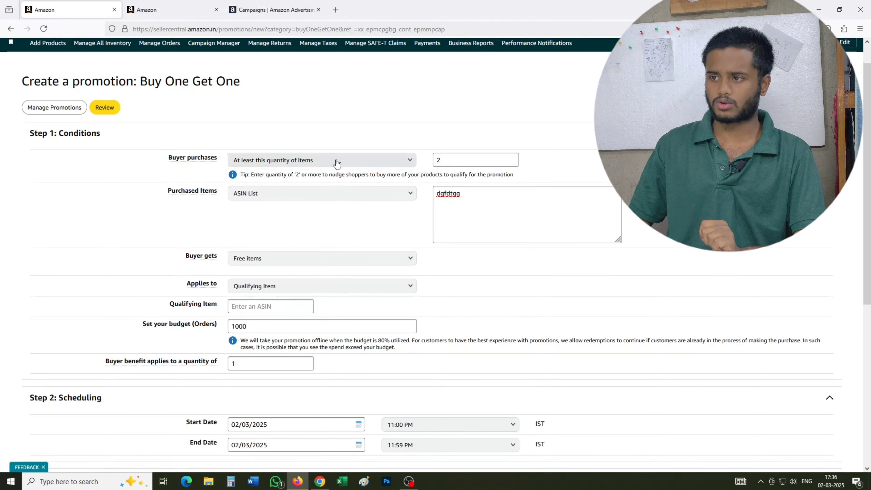
drag(453, 195, 472, 191)
click(432, 195)
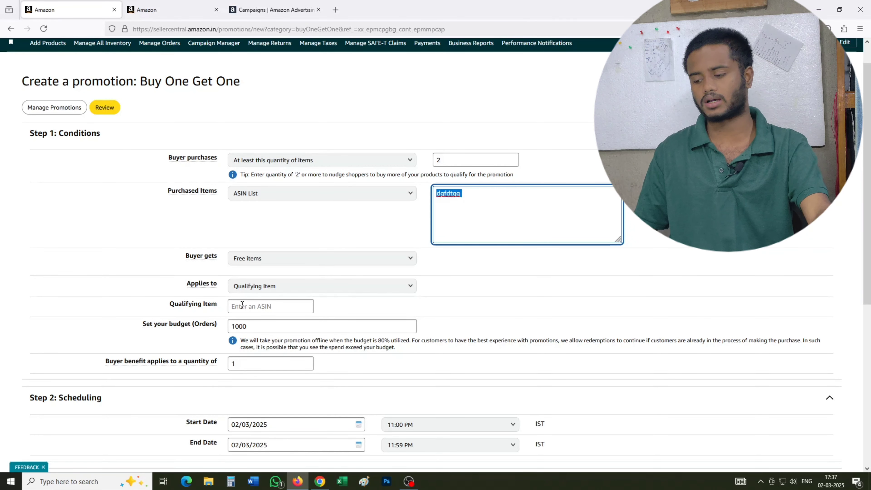
click(257, 286)
click(258, 287)
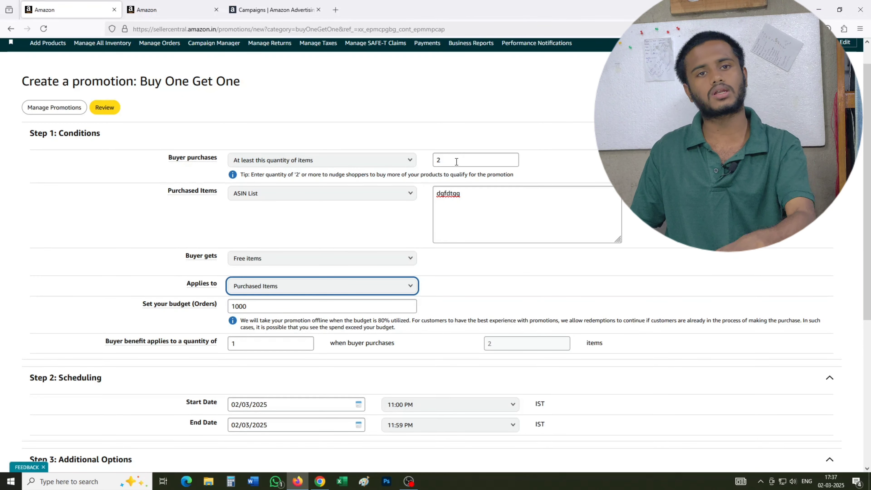
scroll(400, 211, down, 3)
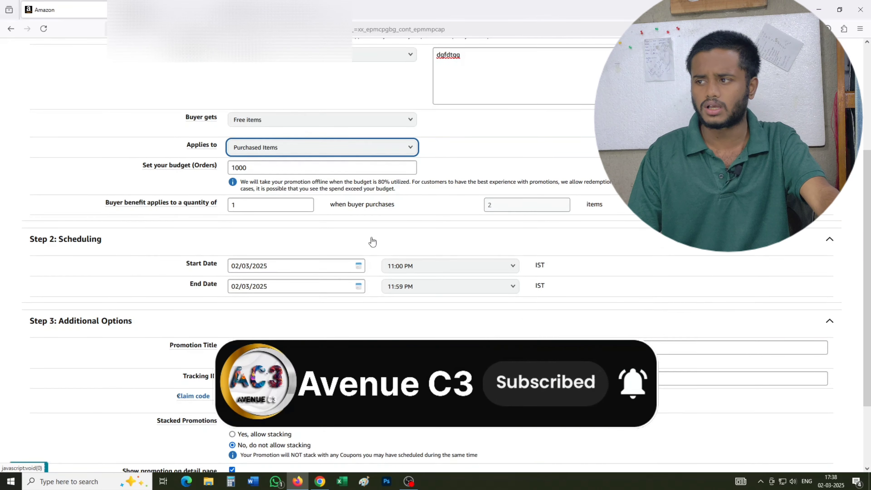
scroll(372, 238, up, 5)
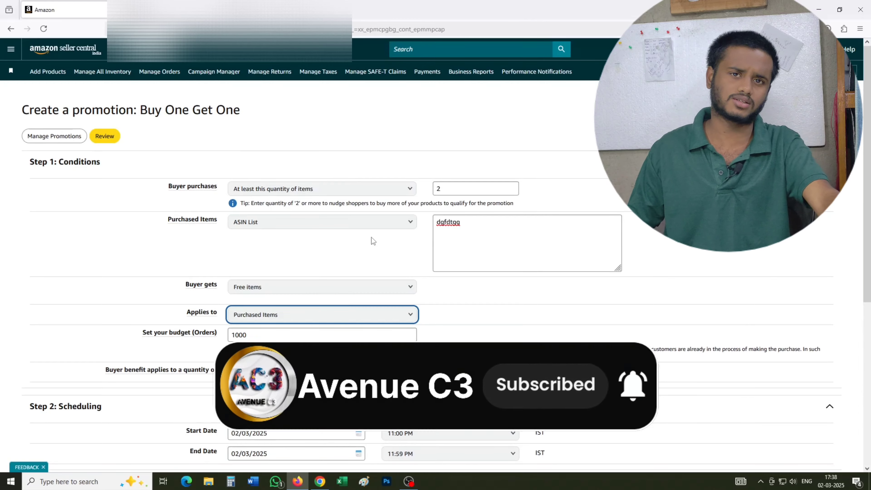